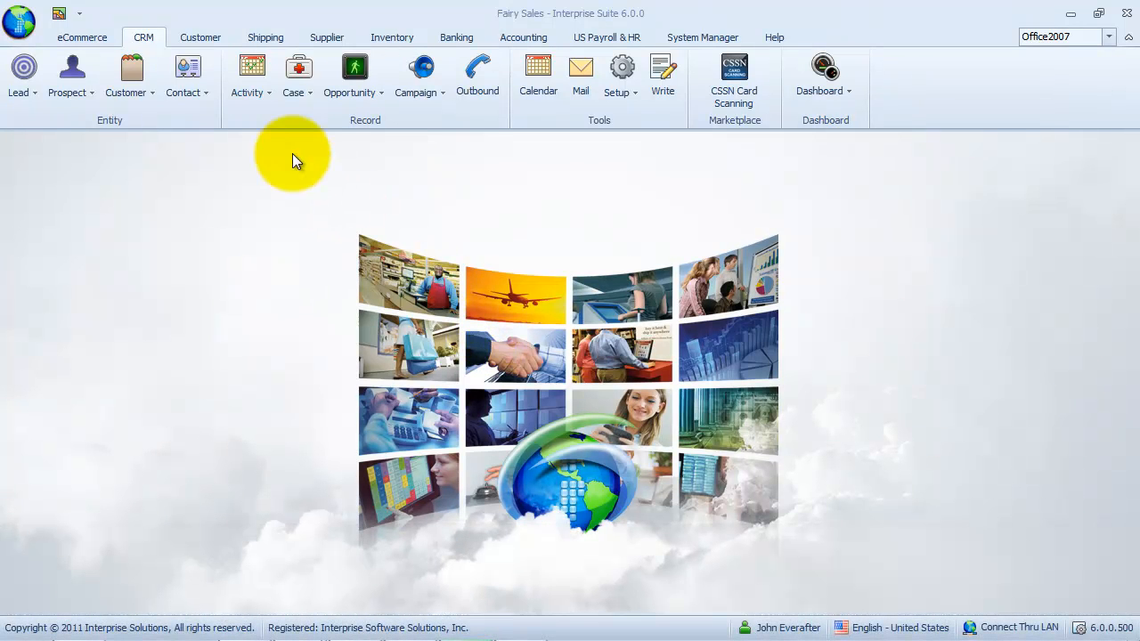
- Add the activity categories Planning, Execution and Monitoring to the category list, then save and close it
{"action": "left_click", "coordinate": [271, 96]}
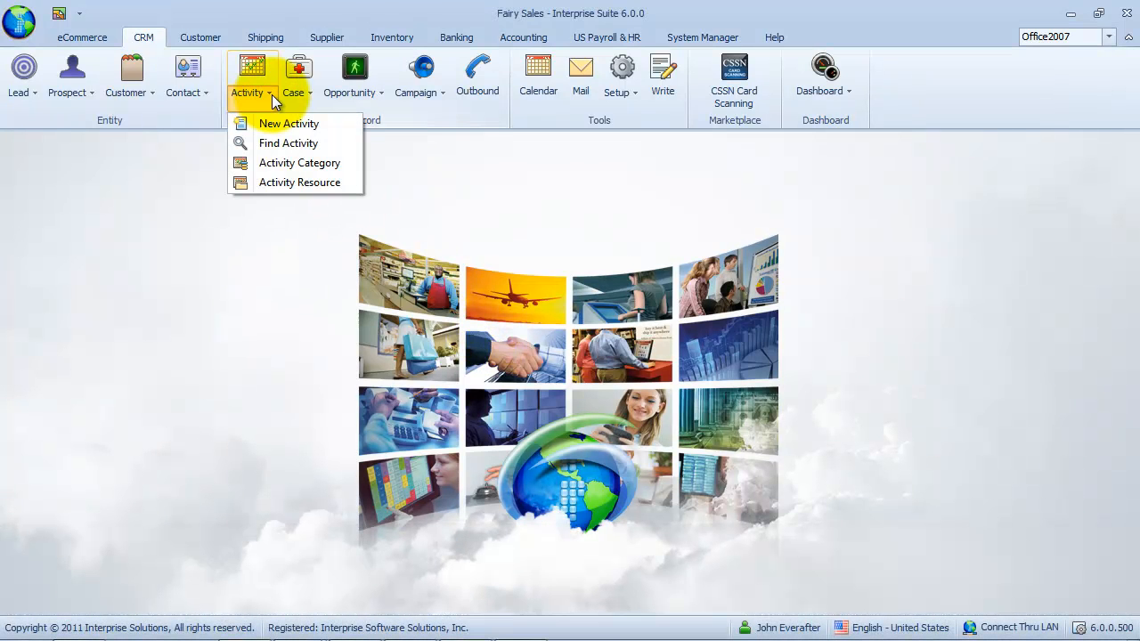
{"action": "left_click", "coordinate": [350, 162]}
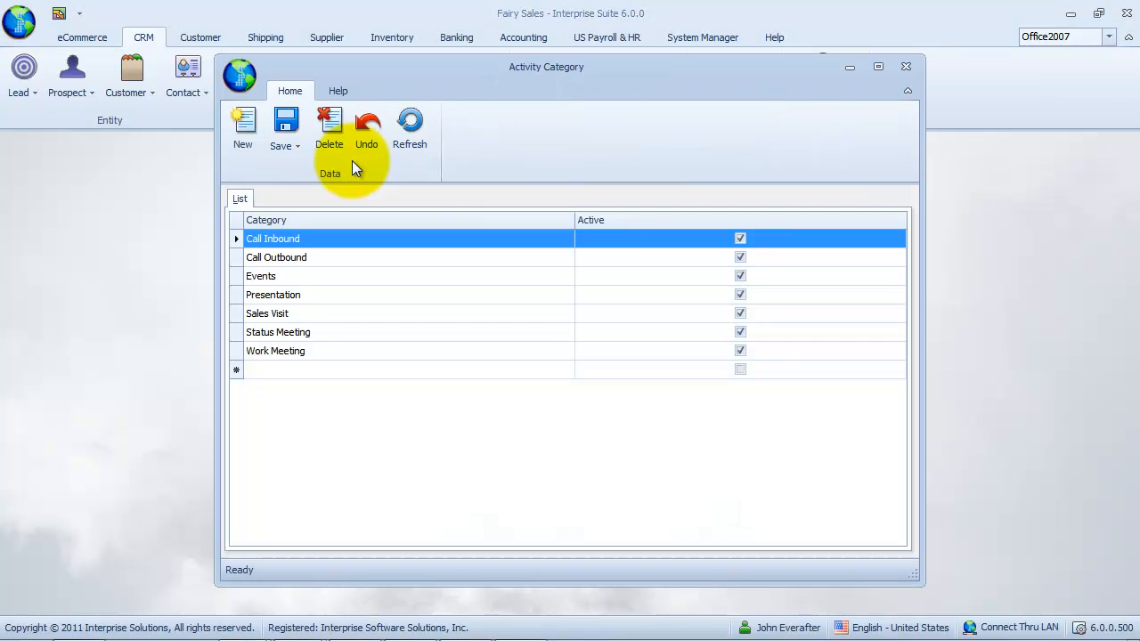
{"action": "left_click", "coordinate": [402, 368]}
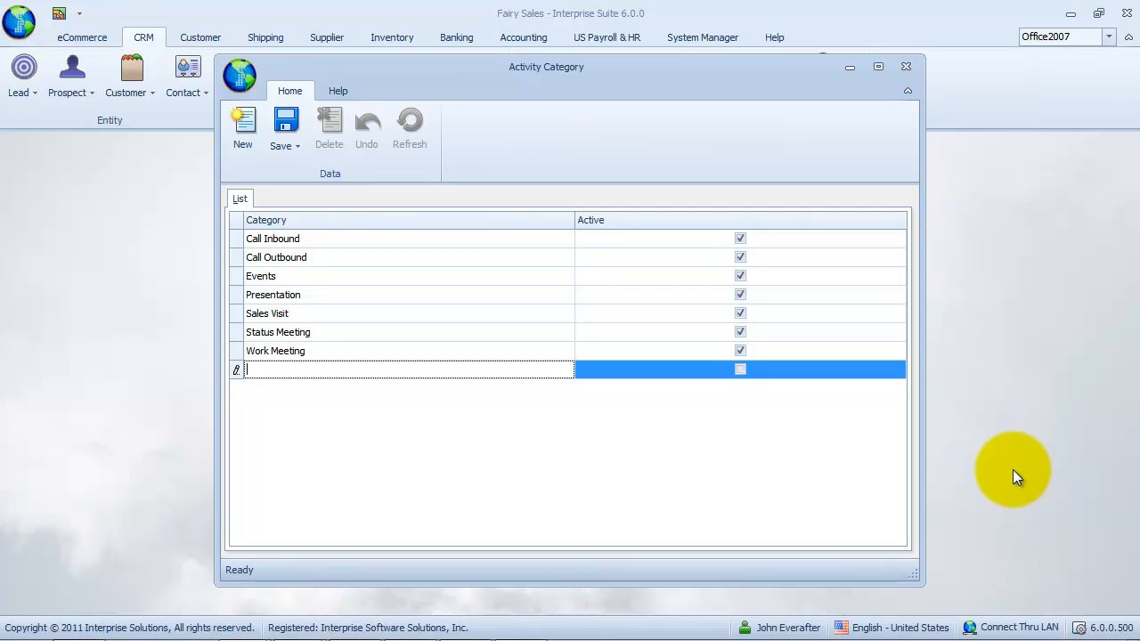
{"action": "type", "text": "Planning"}
{"action": "key", "text": "Return"}
{"action": "type", "text": "Execution"}
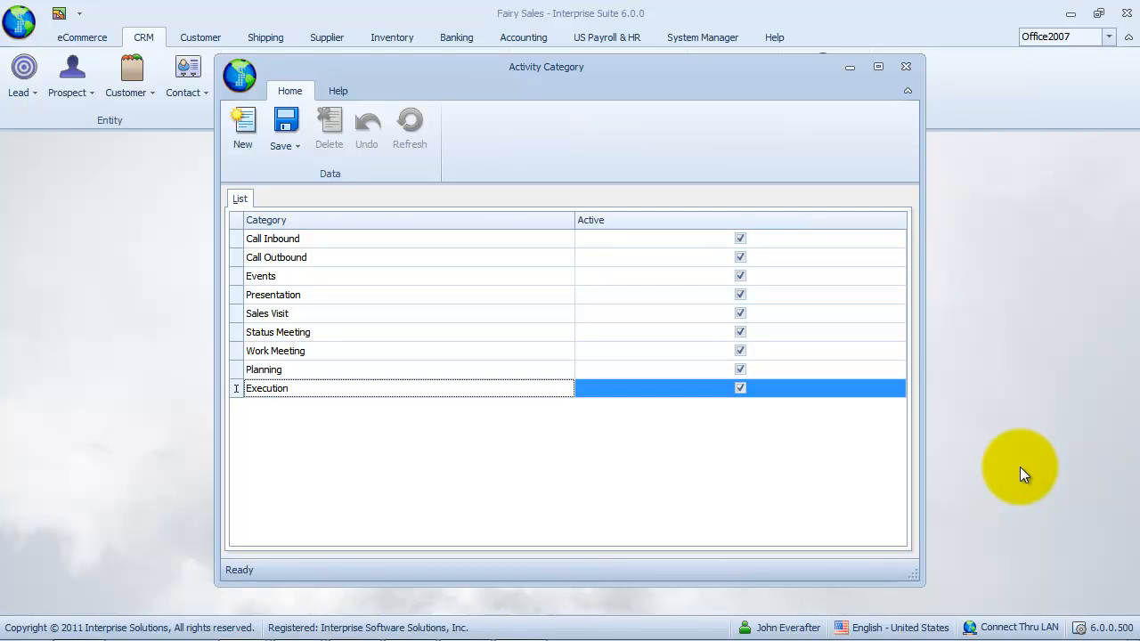
{"action": "key", "text": "Return"}
{"action": "type", "text": "Monitoring"}
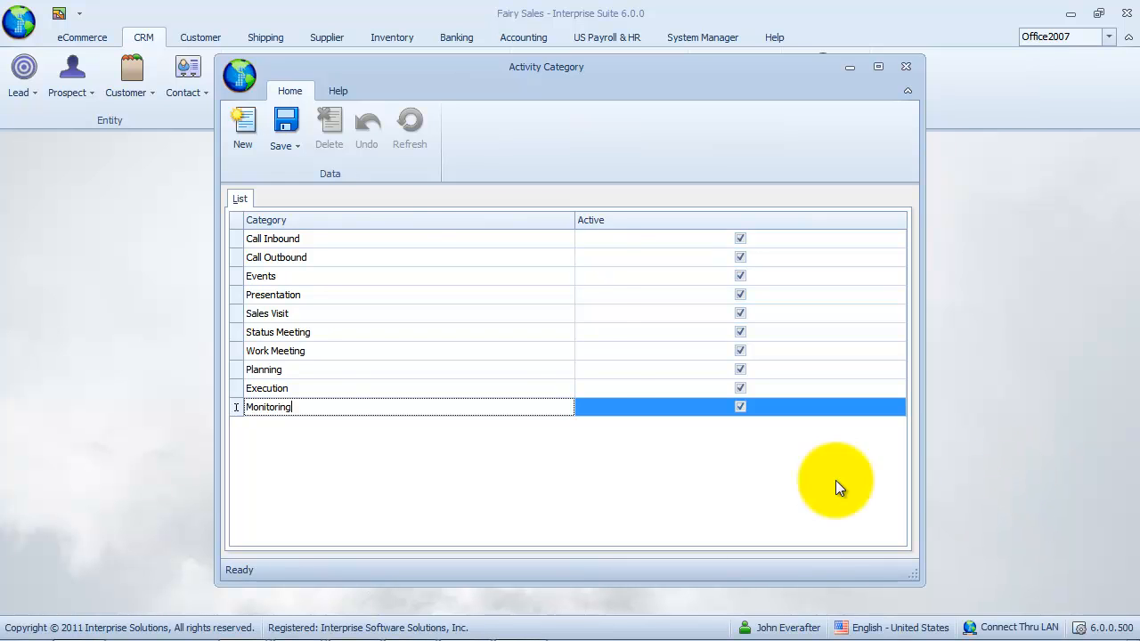
{"action": "left_click", "coordinate": [282, 145]}
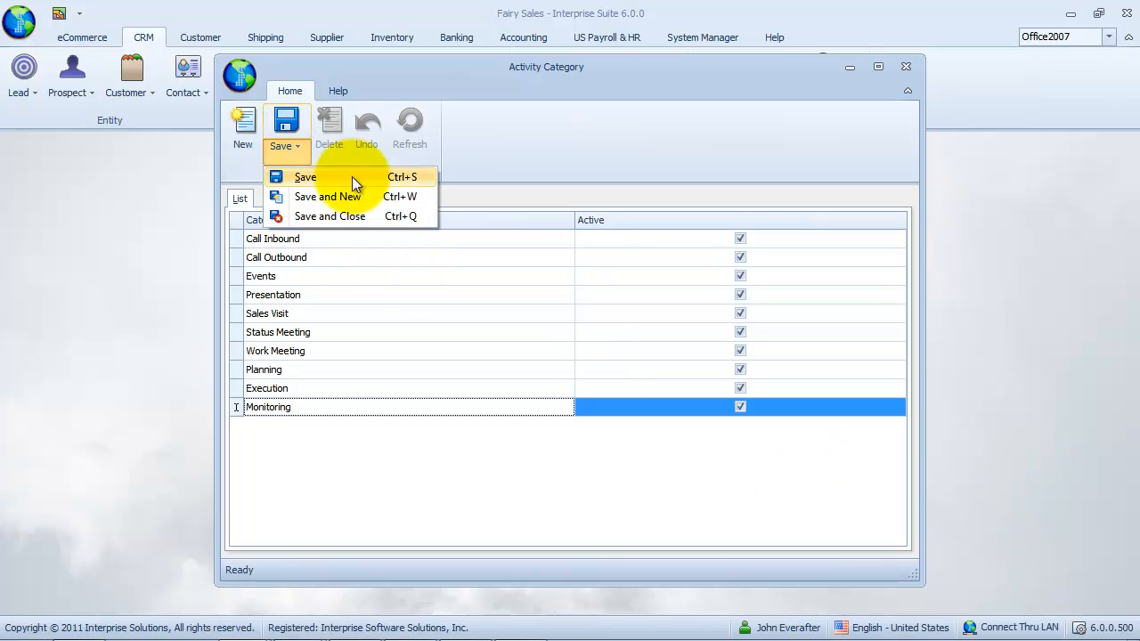
{"action": "left_click", "coordinate": [398, 216]}
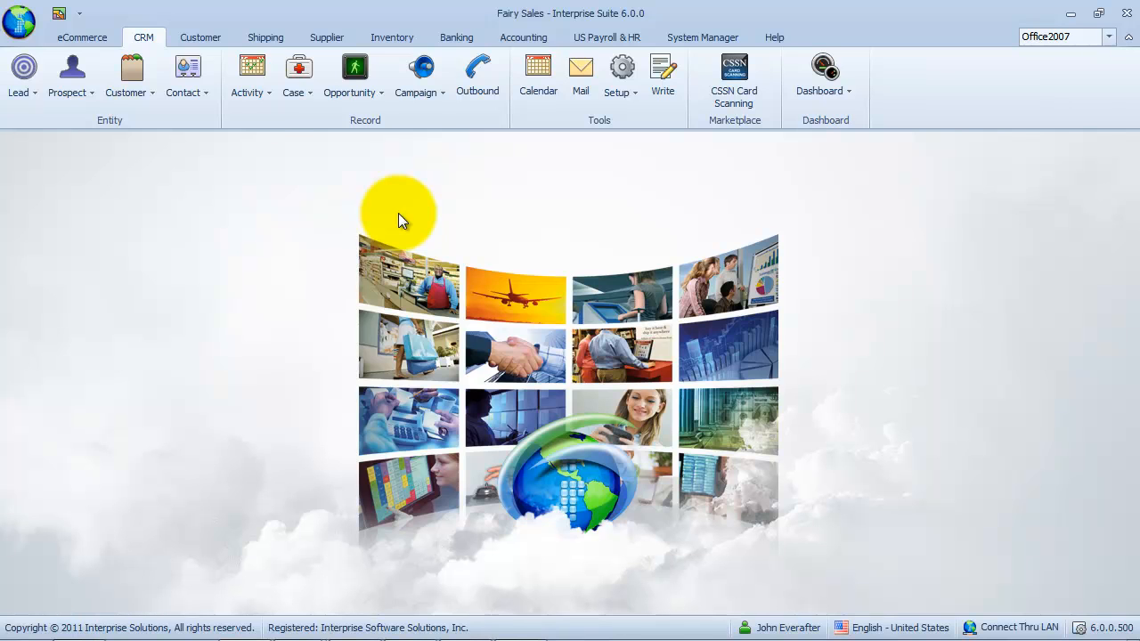
- Create a new CRM activity with the subject "Preparations for the corporate event"
{"action": "left_click", "coordinate": [261, 99]}
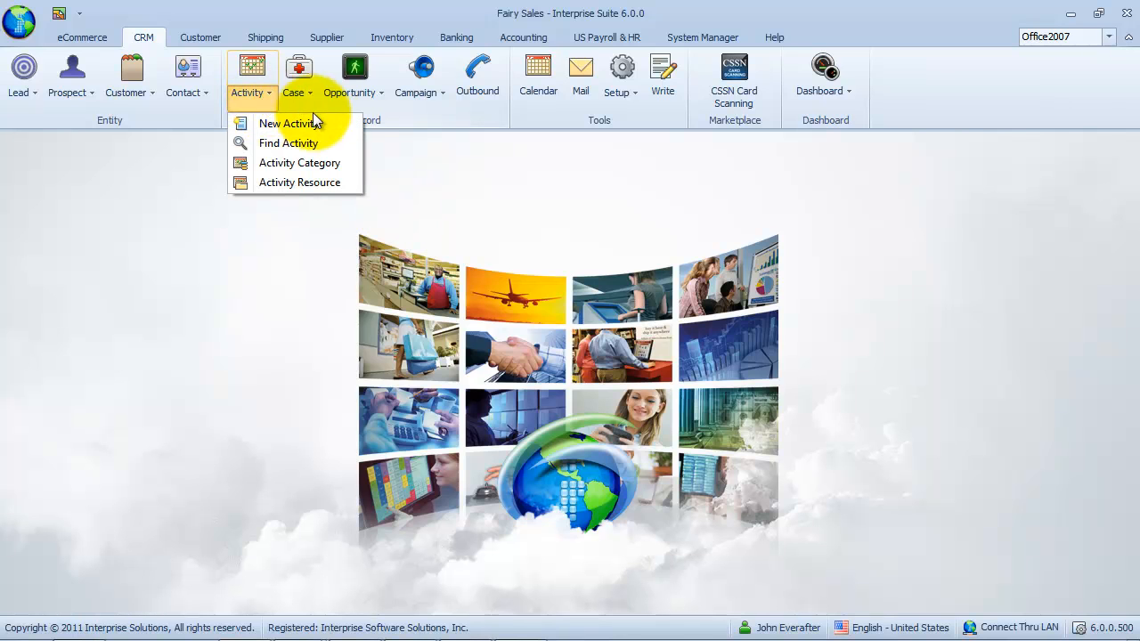
{"action": "left_click", "coordinate": [351, 126]}
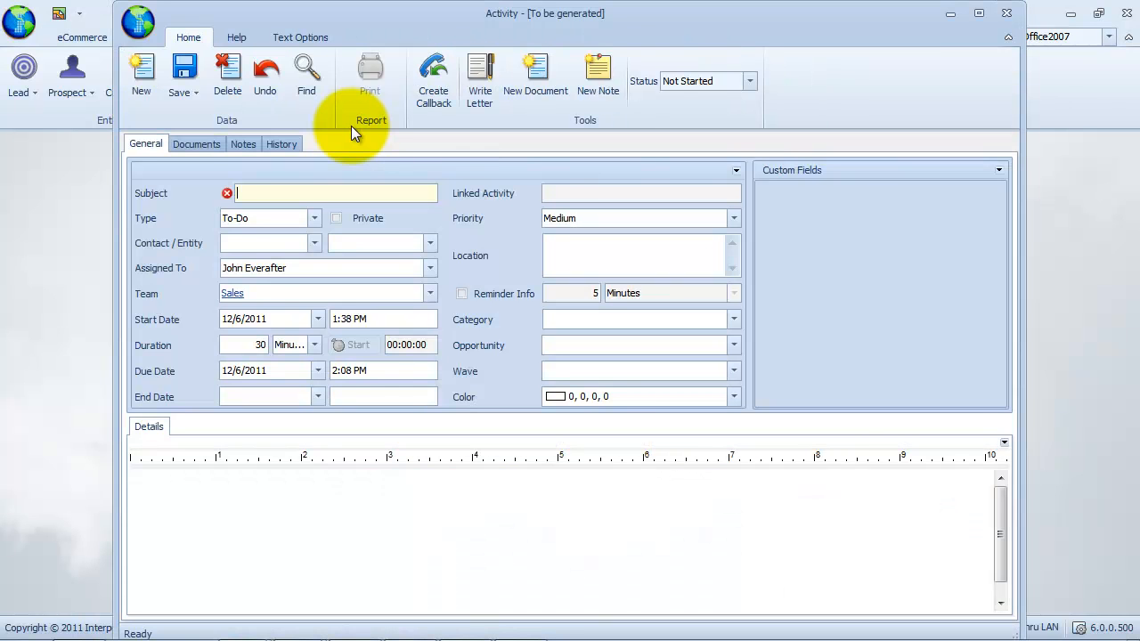
{"action": "type", "text": "Preparations for the corporate event"}
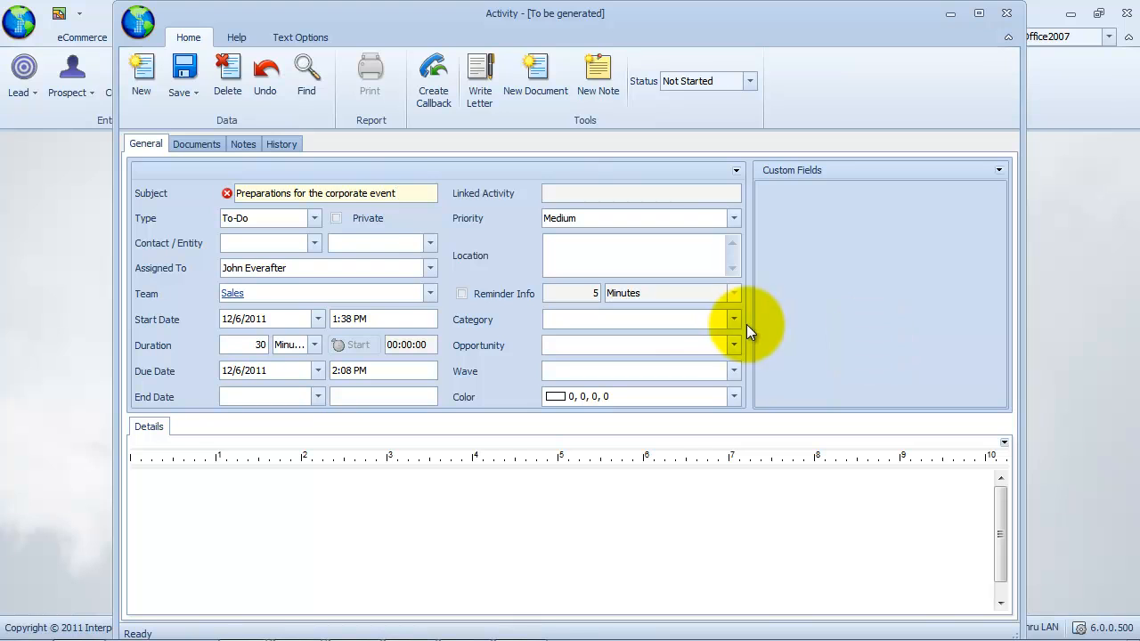
- Examine the choices for the activity's type, contact, assigned user, team, and start date and time, keeping the existing values
{"action": "left_click", "coordinate": [315, 218]}
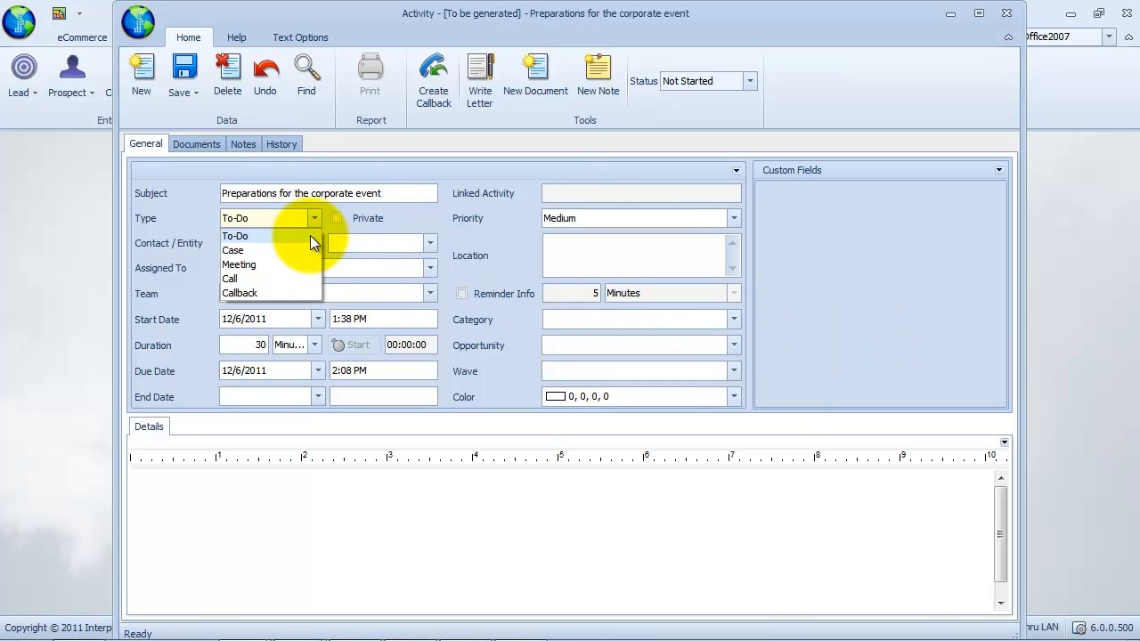
{"action": "left_click", "coordinate": [851, 309]}
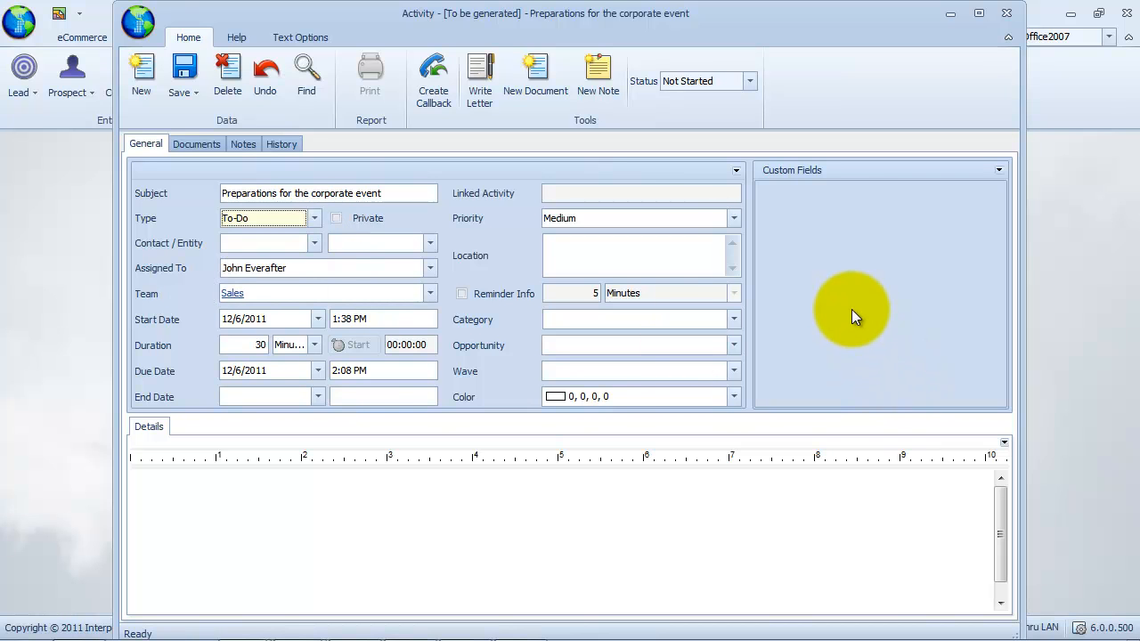
{"action": "left_click", "coordinate": [314, 243]}
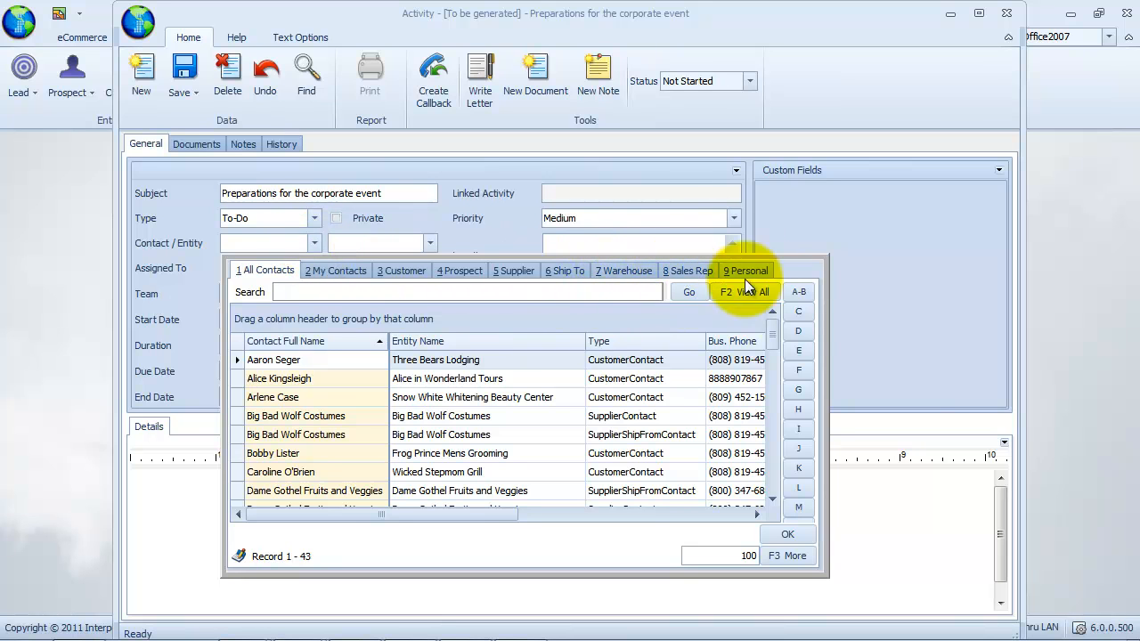
{"action": "left_click", "coordinate": [908, 321]}
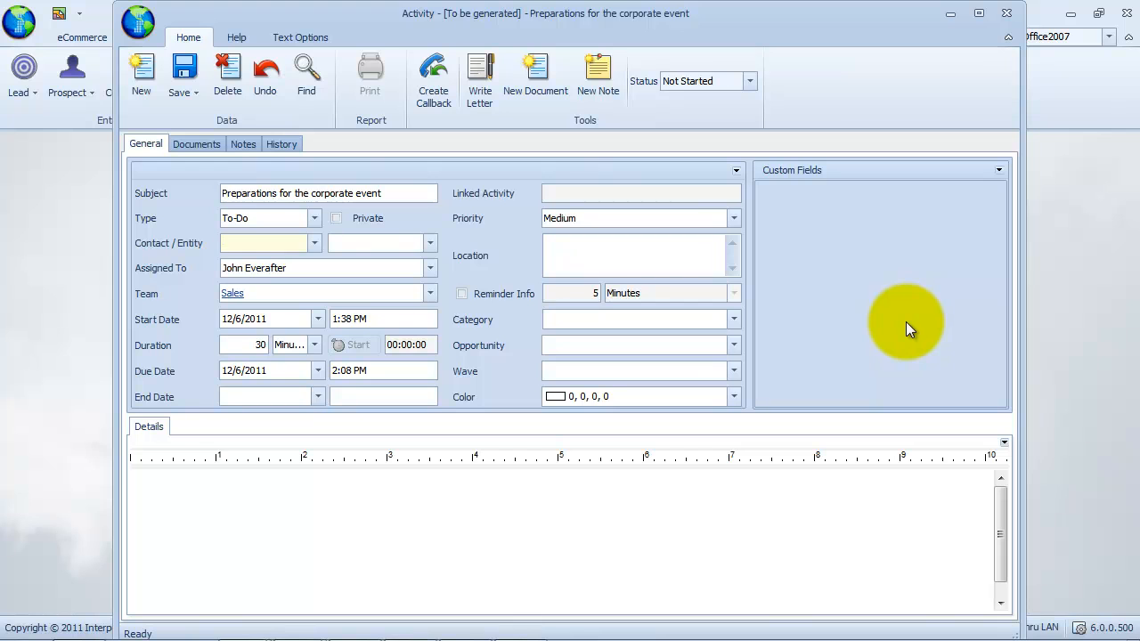
{"action": "left_click", "coordinate": [432, 270]}
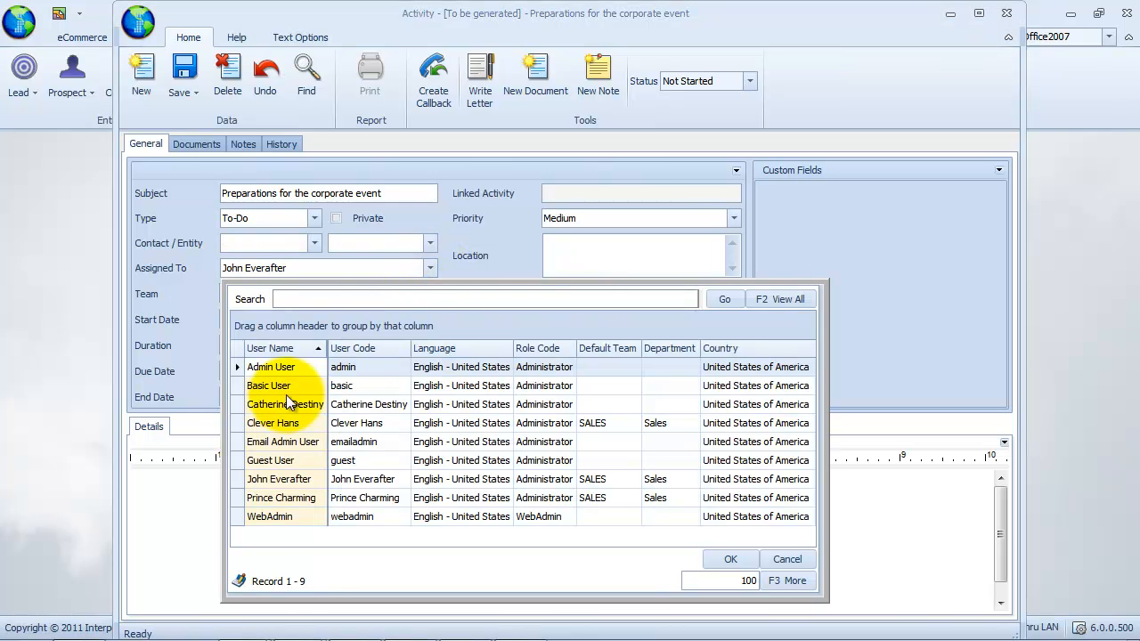
{"action": "left_click", "coordinate": [788, 559]}
{"action": "left_click", "coordinate": [429, 291]}
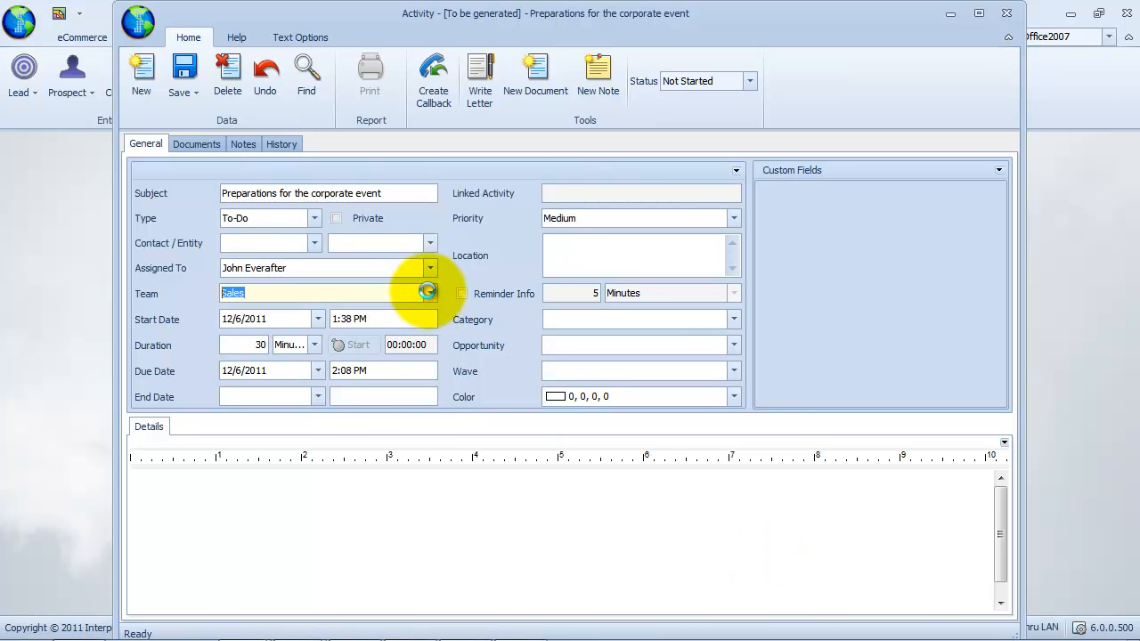
{"action": "left_click", "coordinate": [429, 293]}
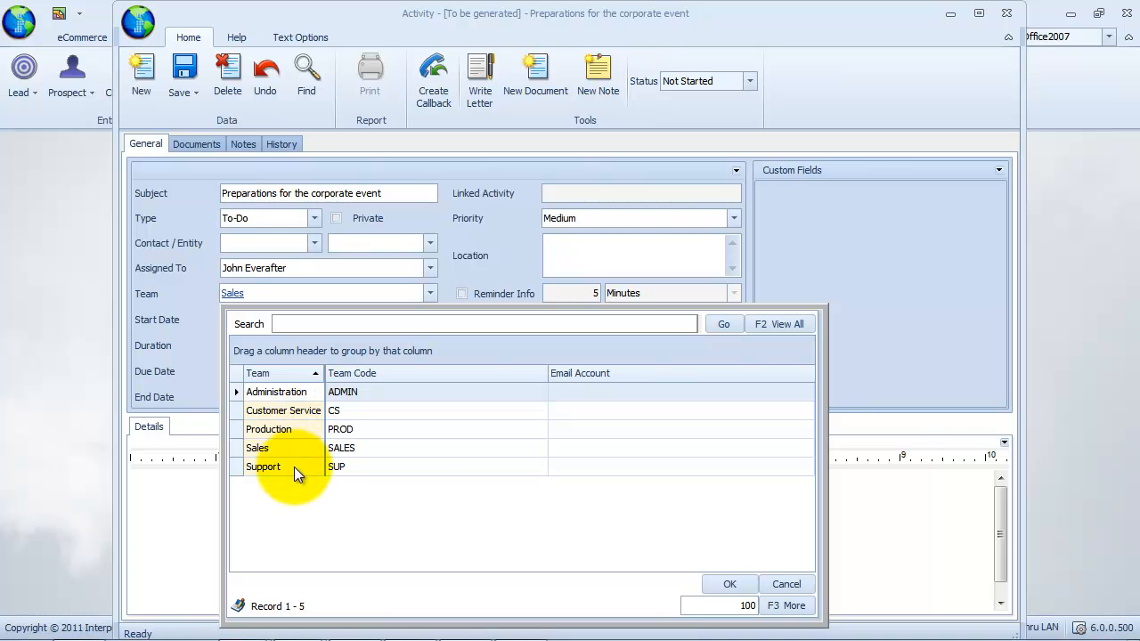
{"action": "left_click", "coordinate": [792, 581]}
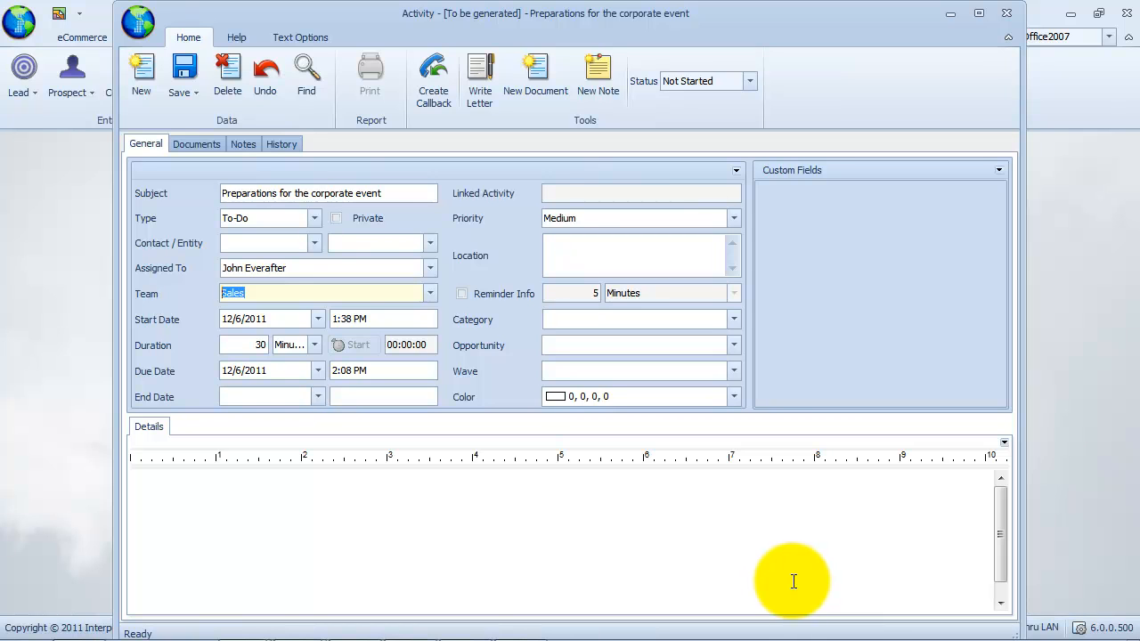
{"action": "left_click", "coordinate": [317, 318]}
{"action": "left_click", "coordinate": [426, 356]}
{"action": "left_click", "coordinate": [231, 357]}
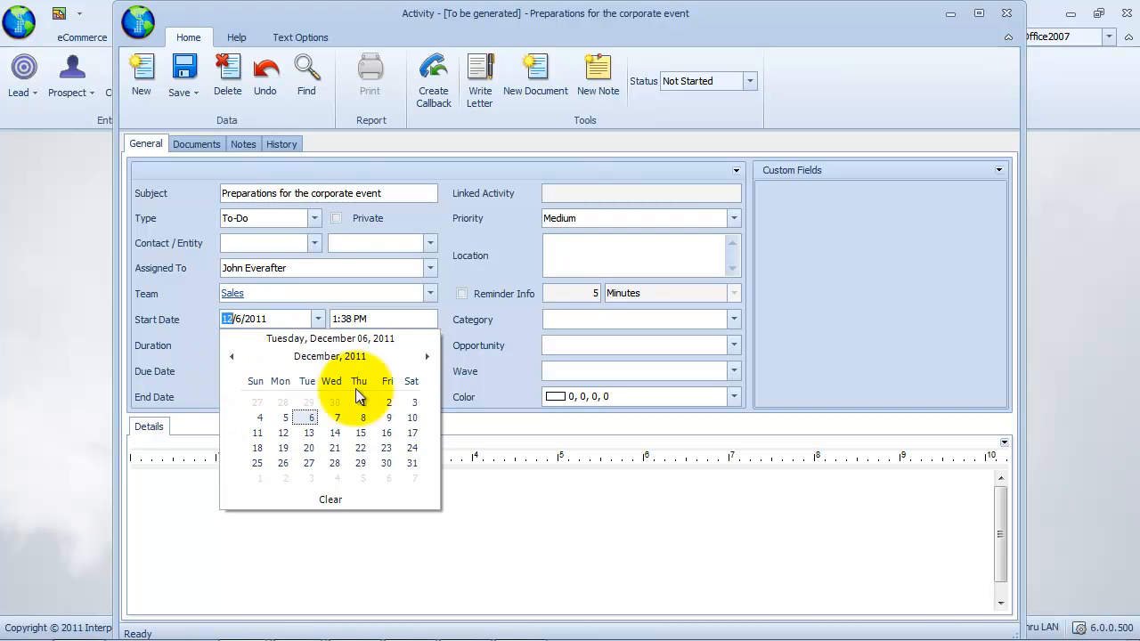
{"action": "left_click", "coordinate": [236, 319]}
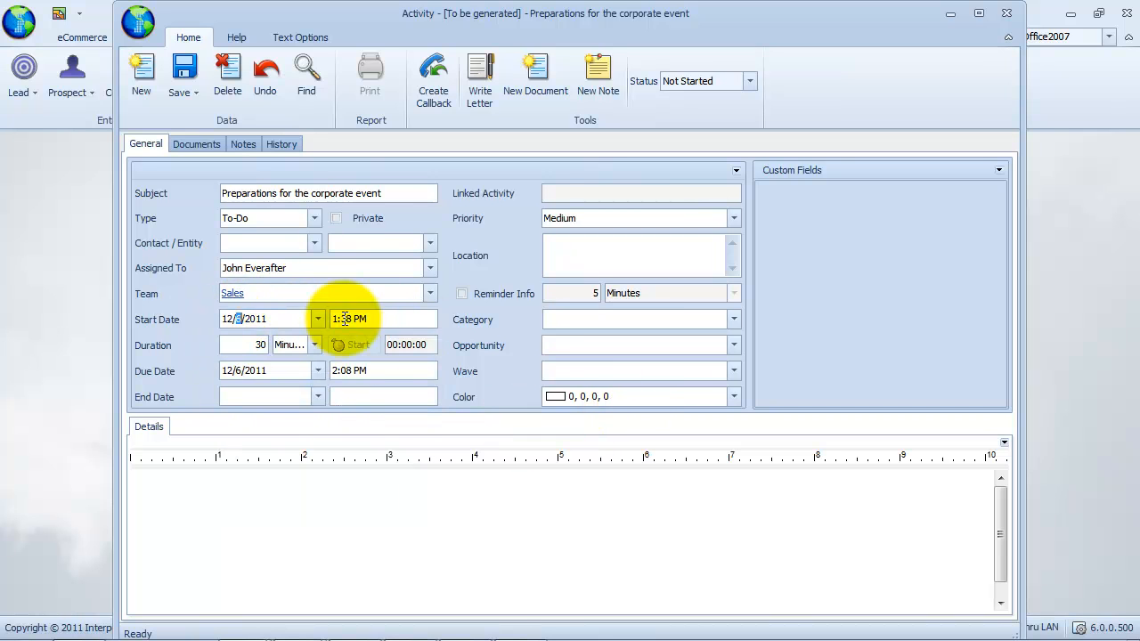
{"action": "left_click", "coordinate": [377, 316]}
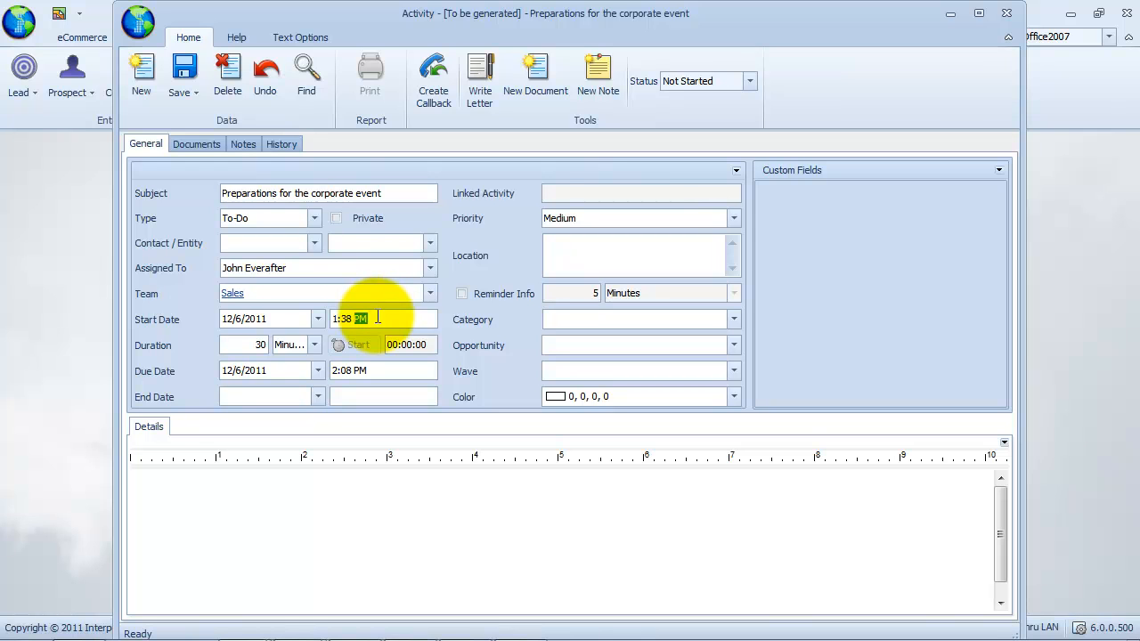
- Set the activity's due date to 12/8/2011 and leave the location blank
{"action": "left_click", "coordinate": [318, 370]}
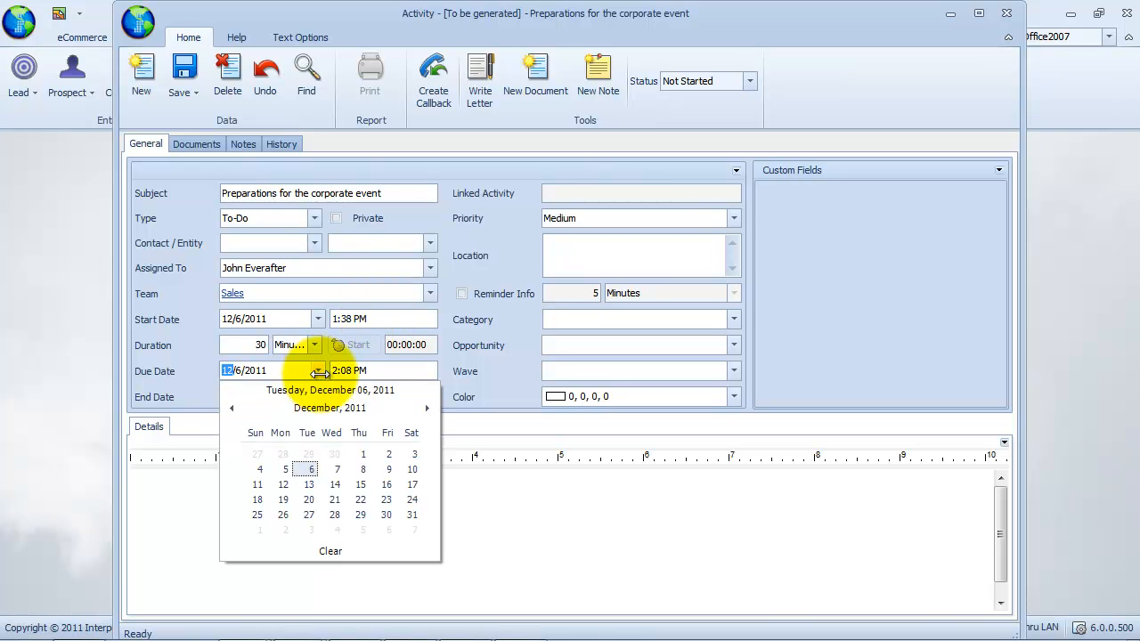
{"action": "left_click", "coordinate": [363, 469]}
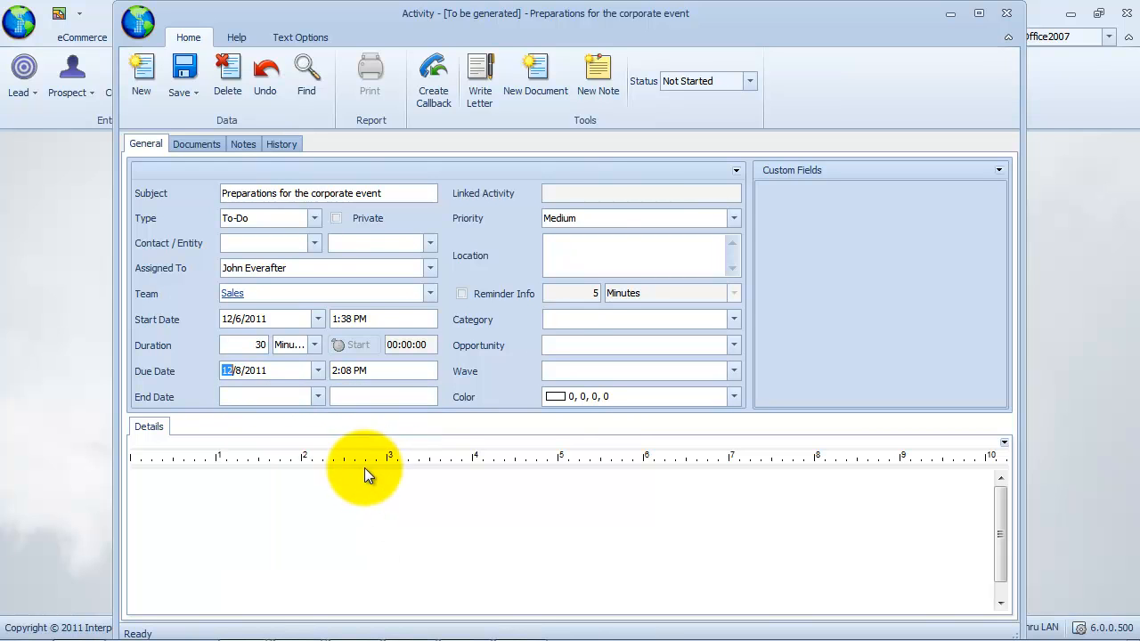
{"action": "left_click", "coordinate": [600, 243]}
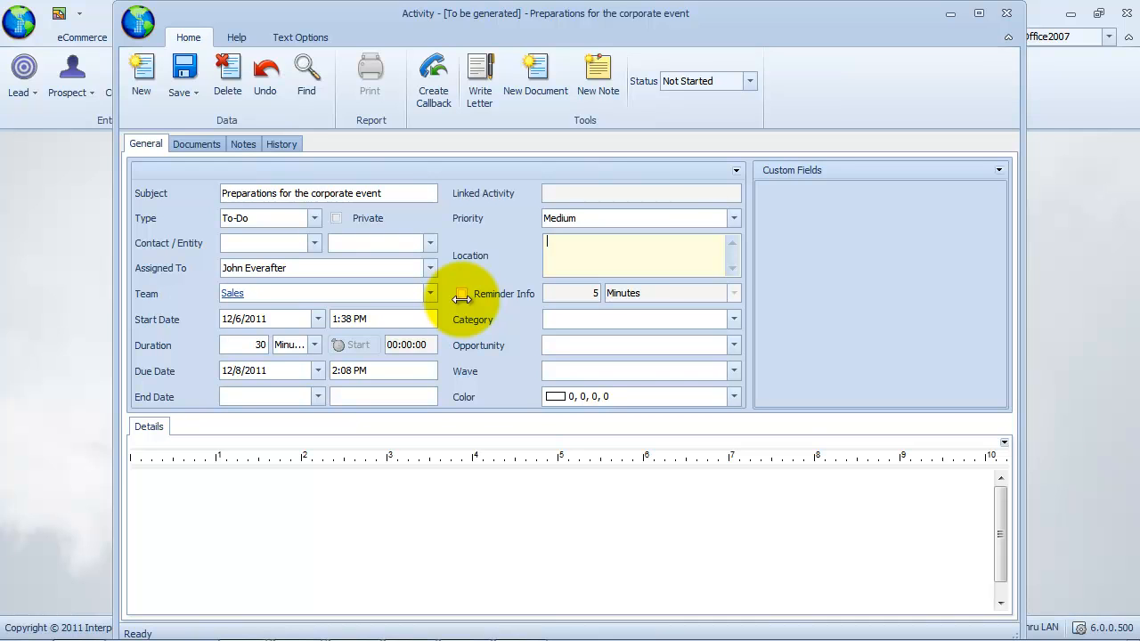
- Enable the activity's reminder at 1 day and assign the Planning category
{"action": "left_click", "coordinate": [462, 295]}
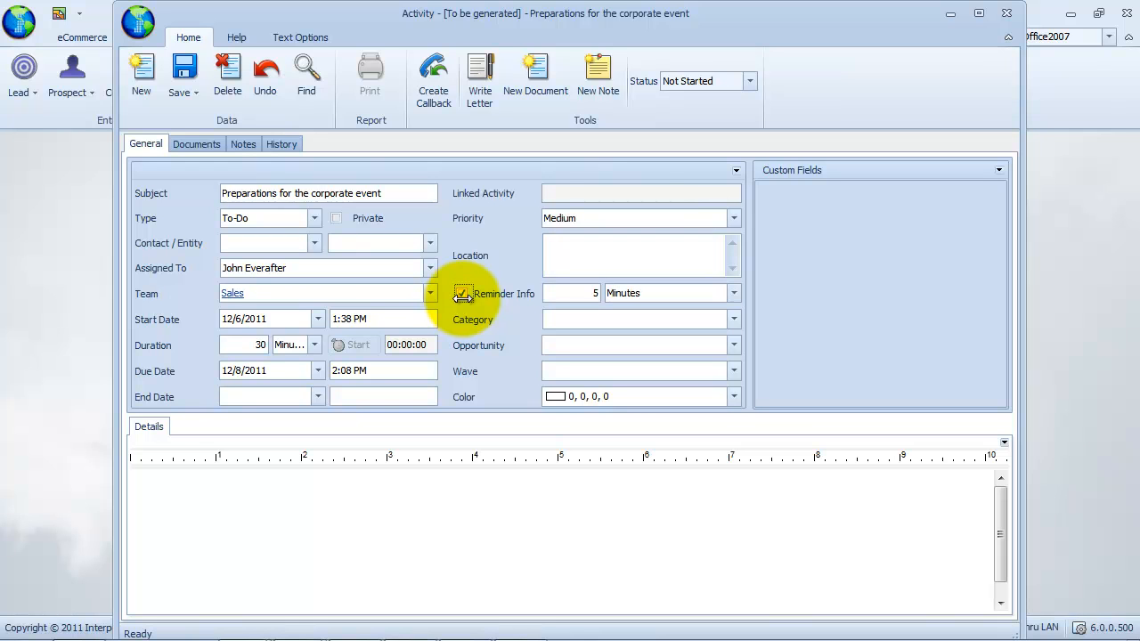
{"action": "left_click", "coordinate": [563, 293]}
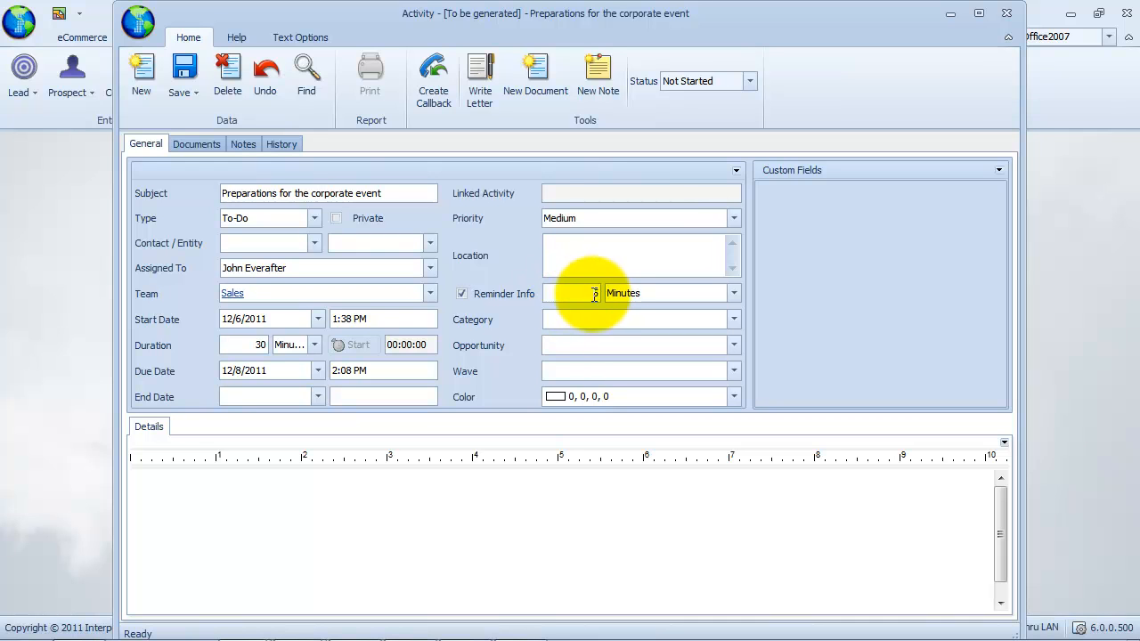
{"action": "type", "text": "1"}
{"action": "left_click", "coordinate": [734, 293]}
{"action": "left_click", "coordinate": [707, 354]}
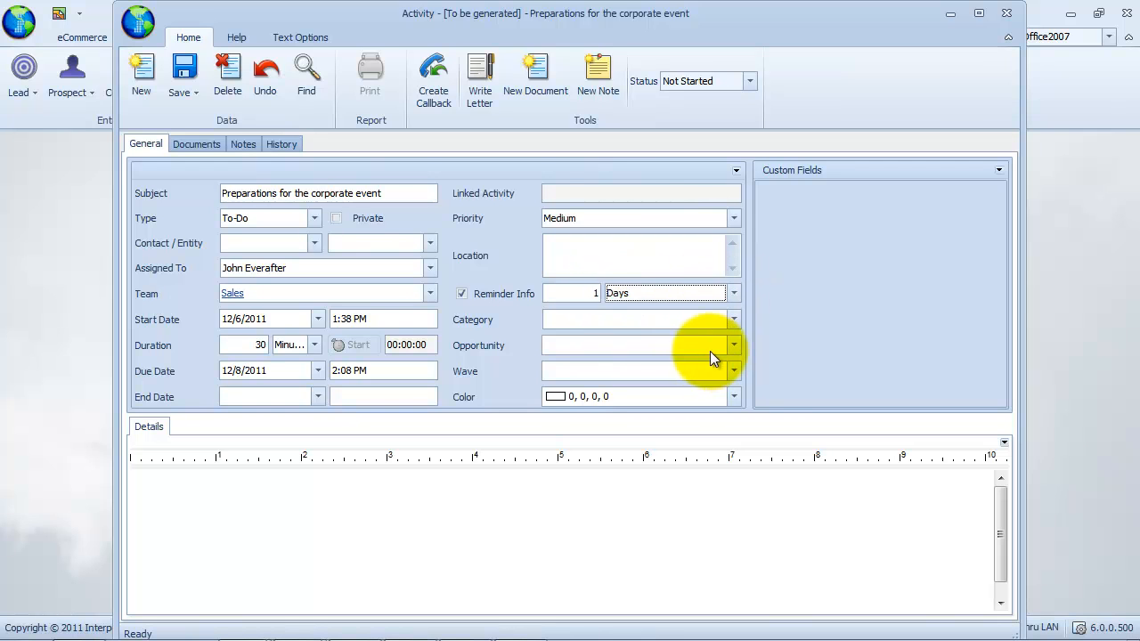
{"action": "left_click", "coordinate": [738, 319]}
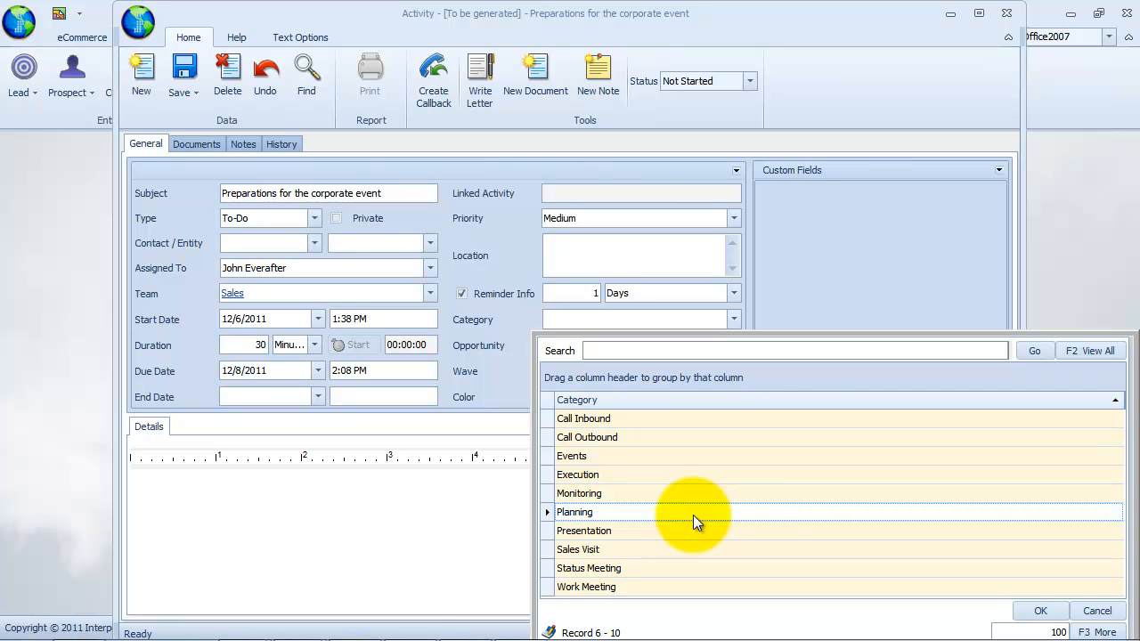
{"action": "left_click", "coordinate": [1039, 611]}
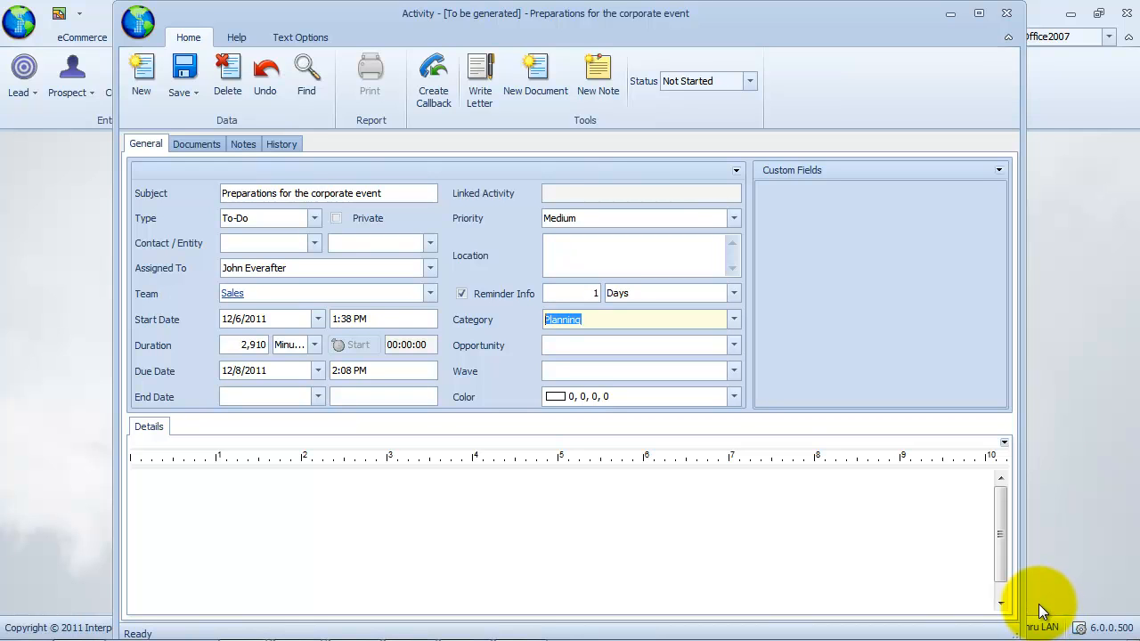
- Enter the details "Go to venue to check on preparations and give directives to the team to make follow up calls to attendees."
{"action": "left_click", "coordinate": [698, 524]}
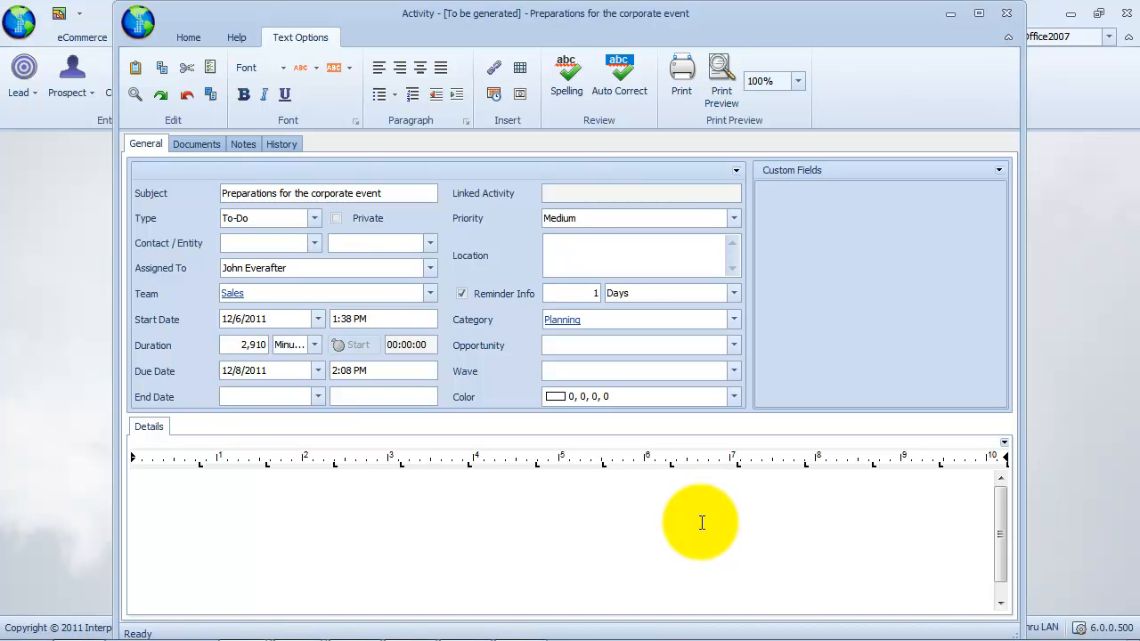
{"action": "type", "text": "Go to ven"}
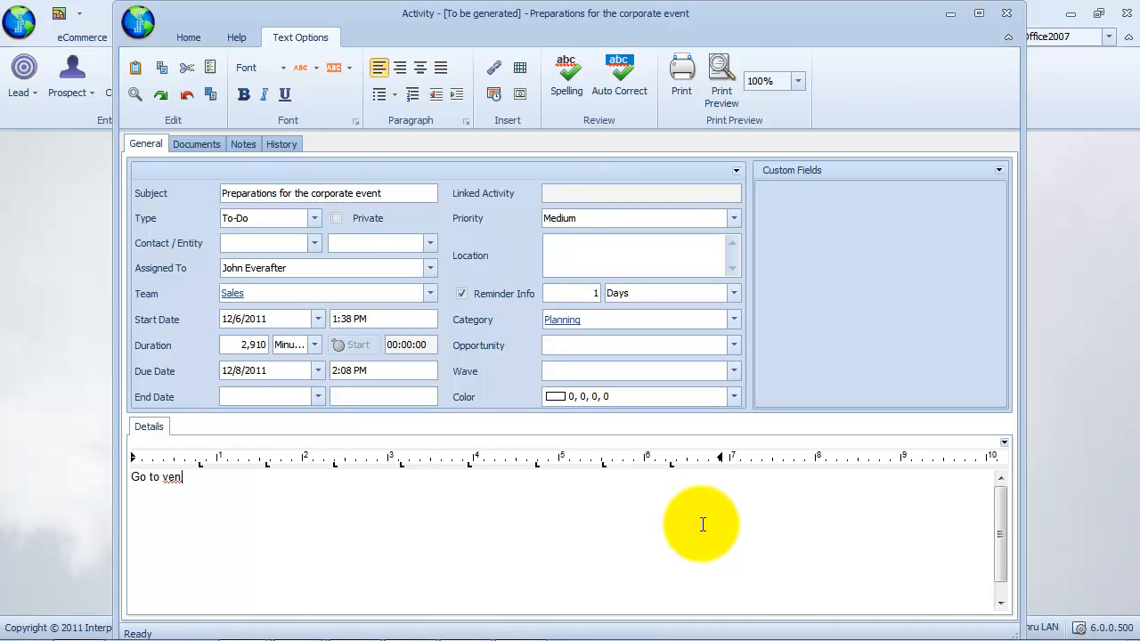
{"action": "type", "text": "ue to check on preparations "}
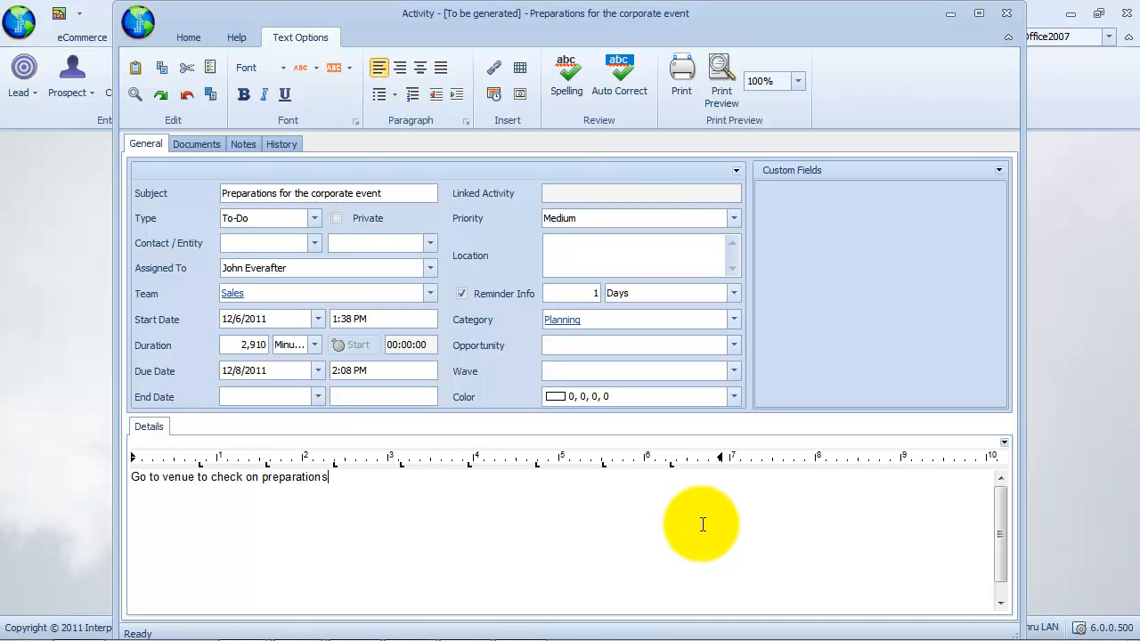
{"action": "type", "text": "and give directives to the team to make"}
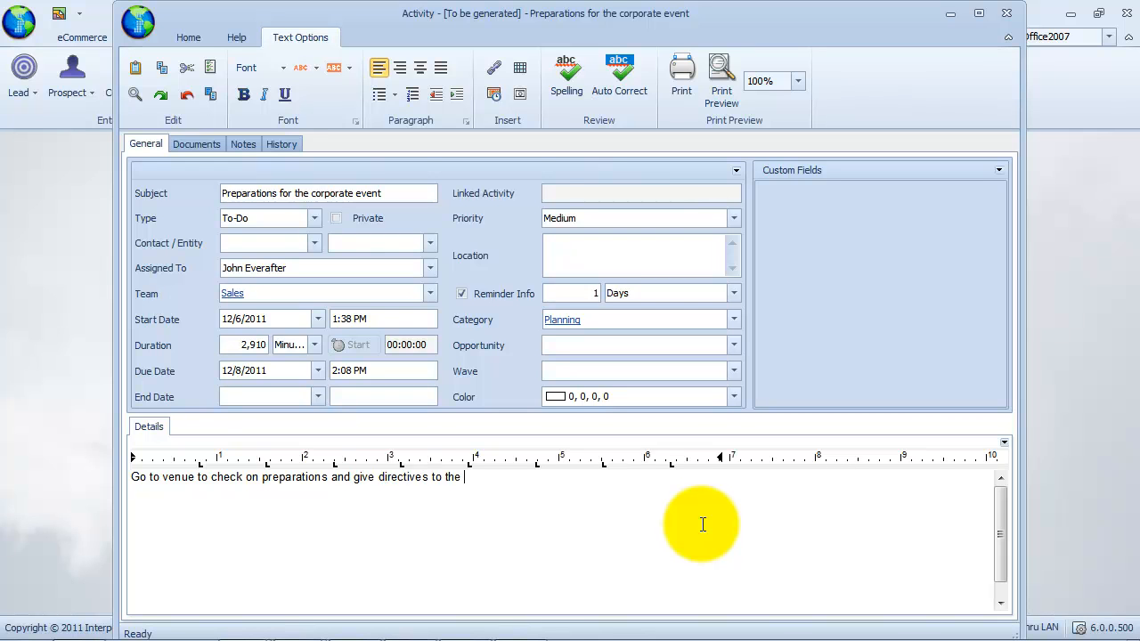
{"action": "type", "text": "ollow up"}
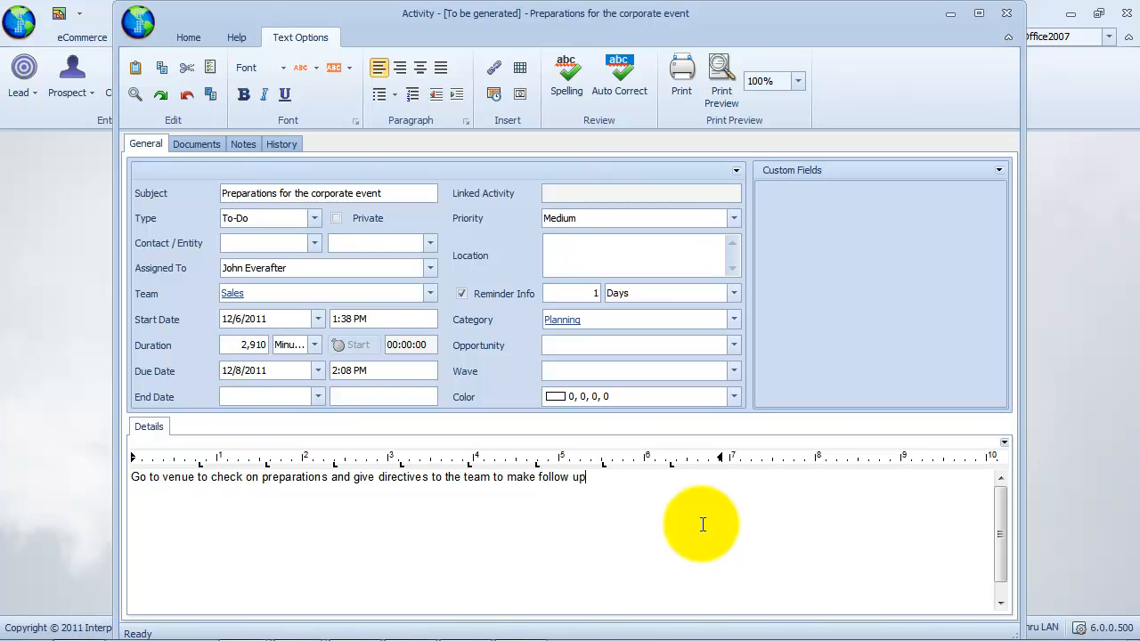
{"action": "type", "text": " calls to attendees."}
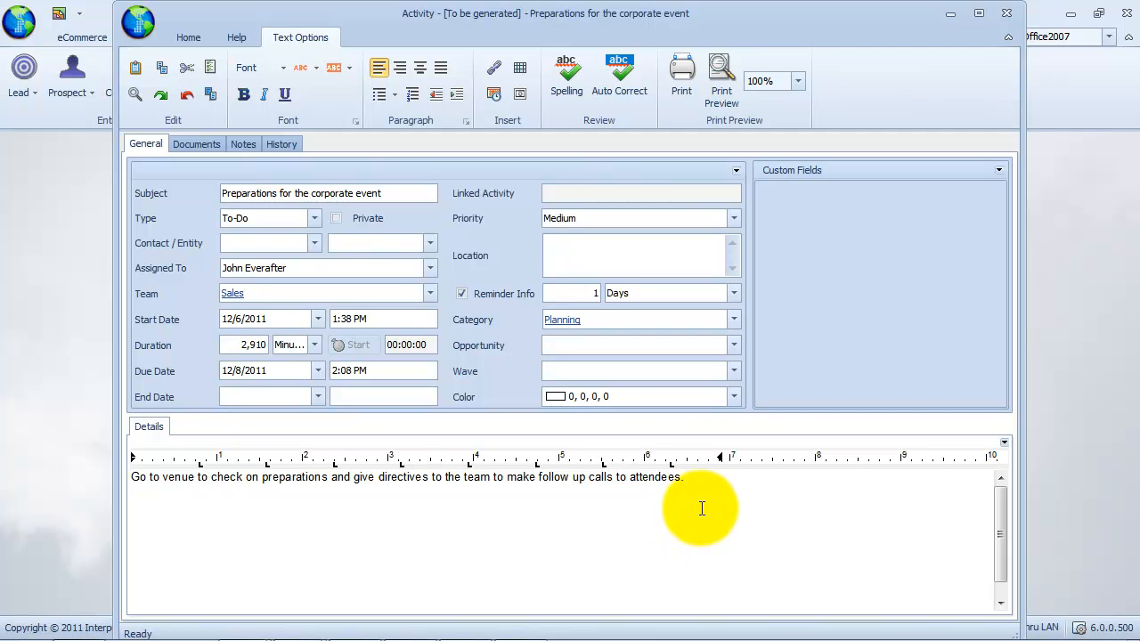
- Set the status of the corporate event preparations activity to In Progress
{"action": "left_click", "coordinate": [191, 38]}
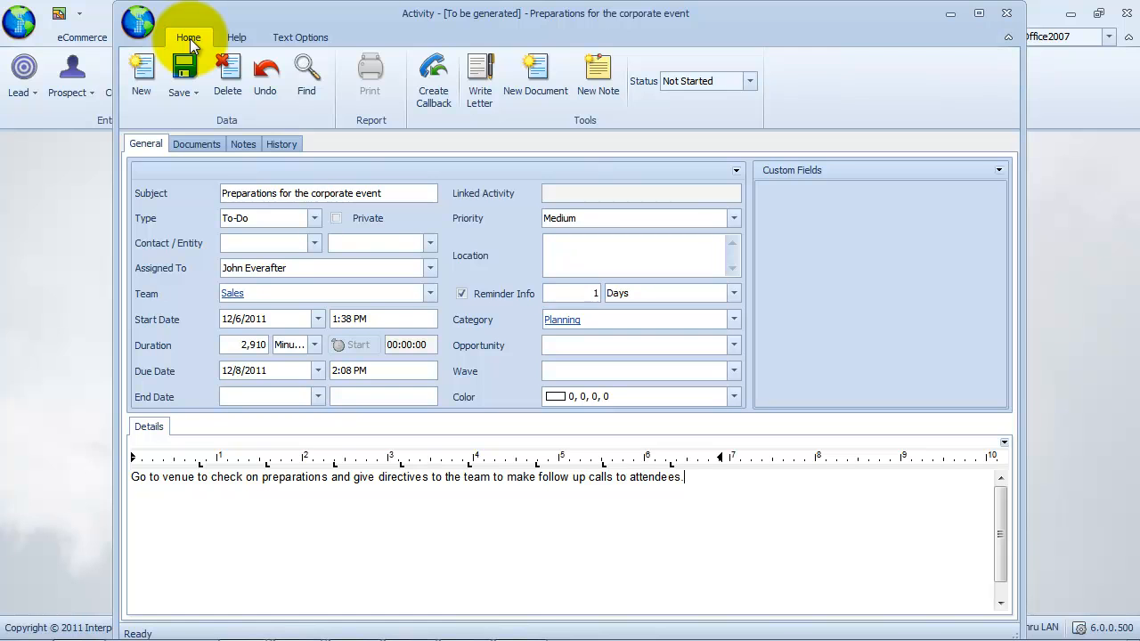
{"action": "left_click", "coordinate": [748, 82]}
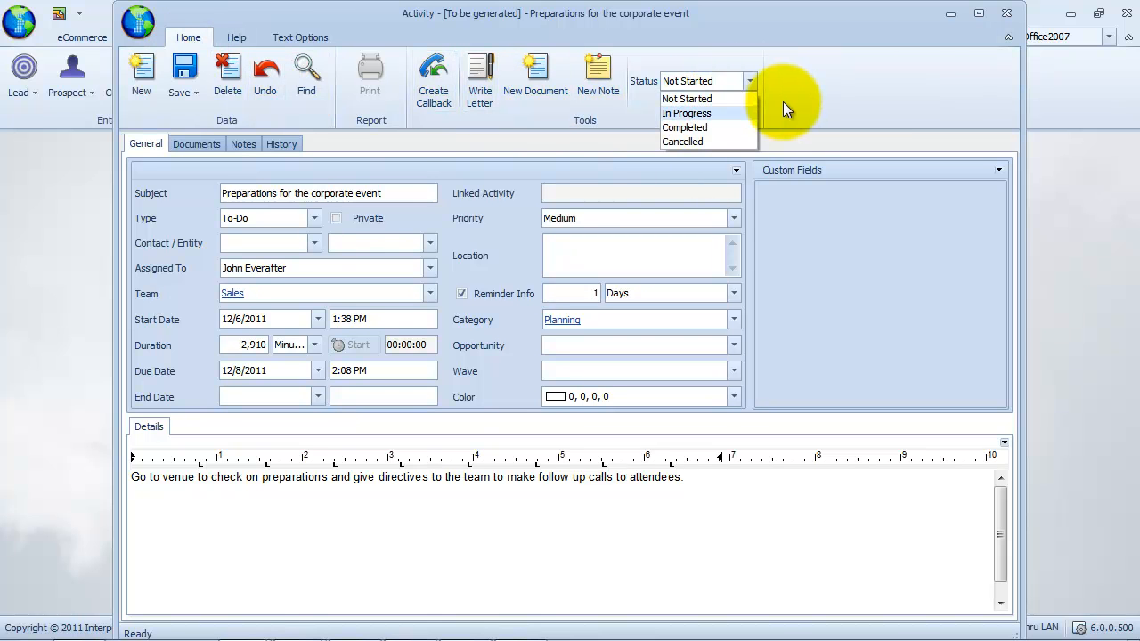
{"action": "left_click", "coordinate": [736, 112]}
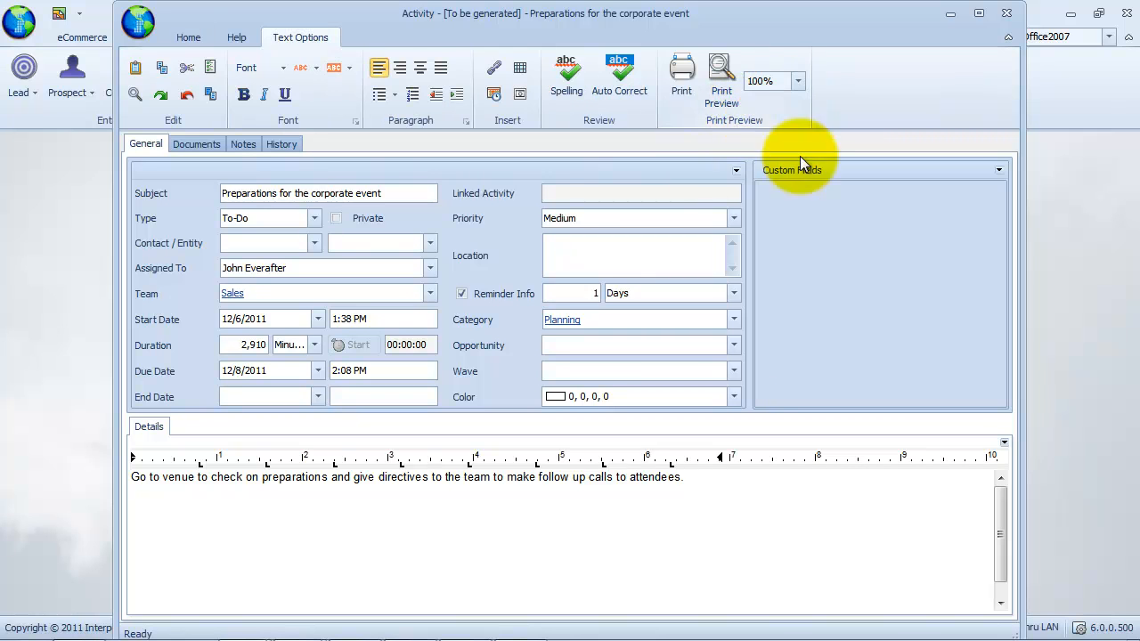
- Save the corporate event preparations activity and close its form
{"action": "left_click", "coordinate": [194, 39]}
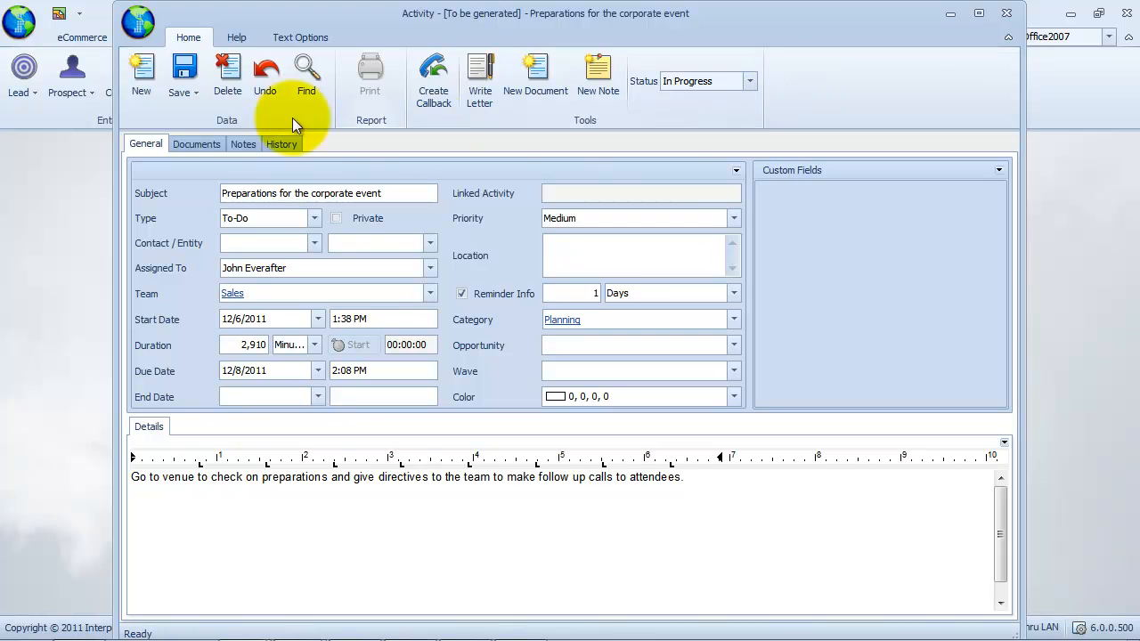
{"action": "left_click", "coordinate": [187, 93]}
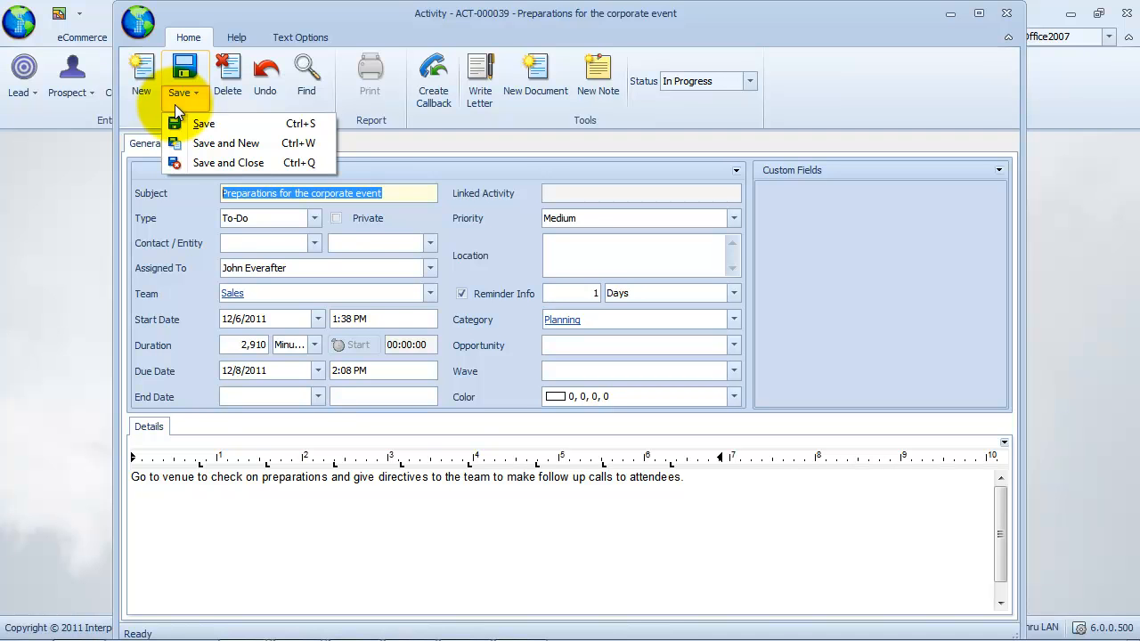
{"action": "left_click", "coordinate": [324, 161]}
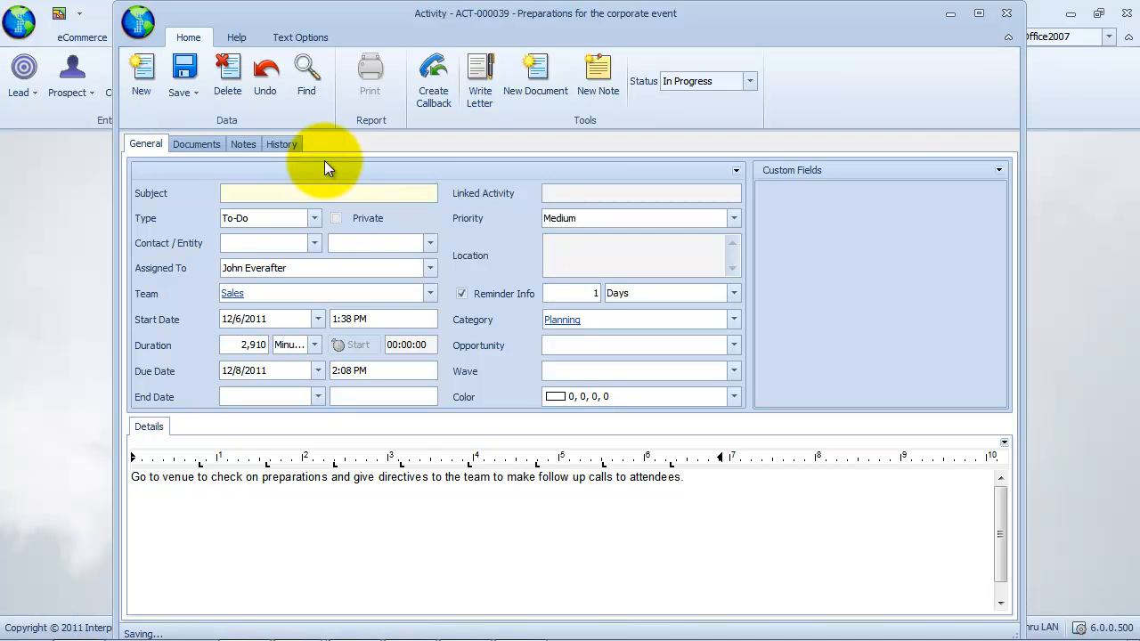